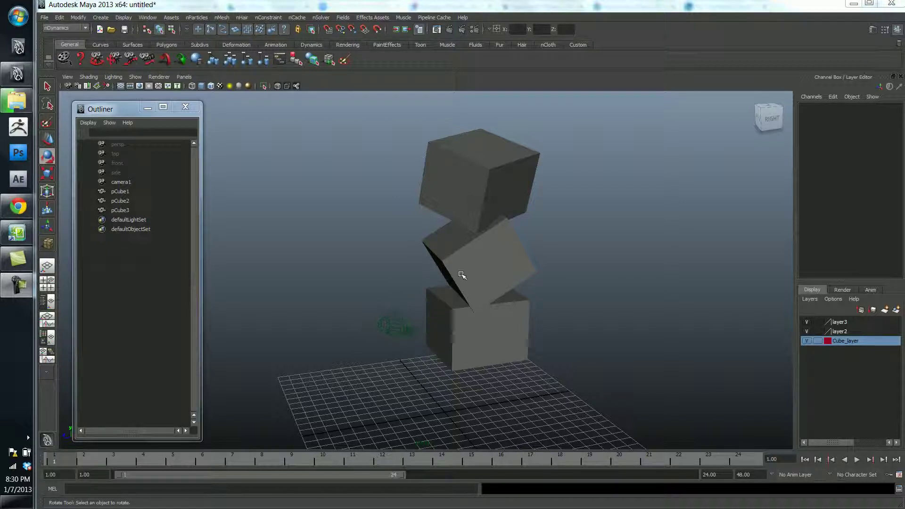
- Set a keyframe on all channels of the middle cube, pCube2, at frame 1
click(462, 276)
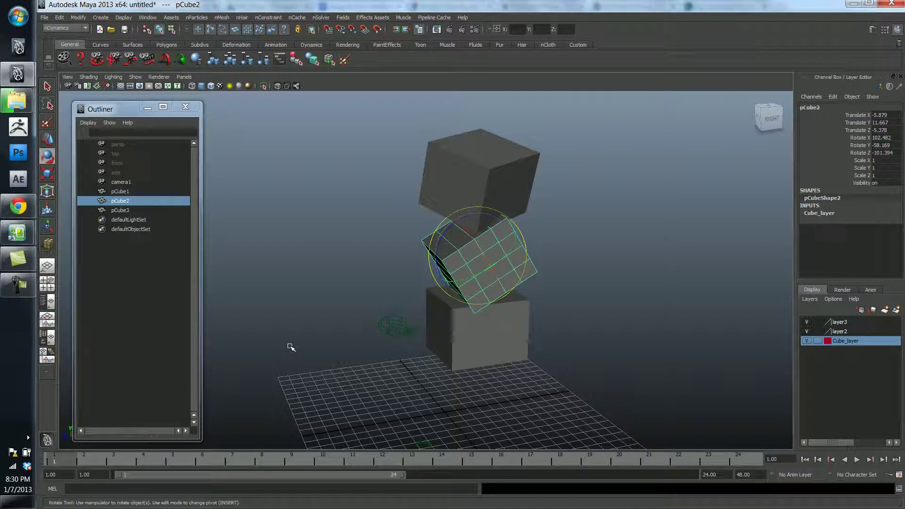
key(s)
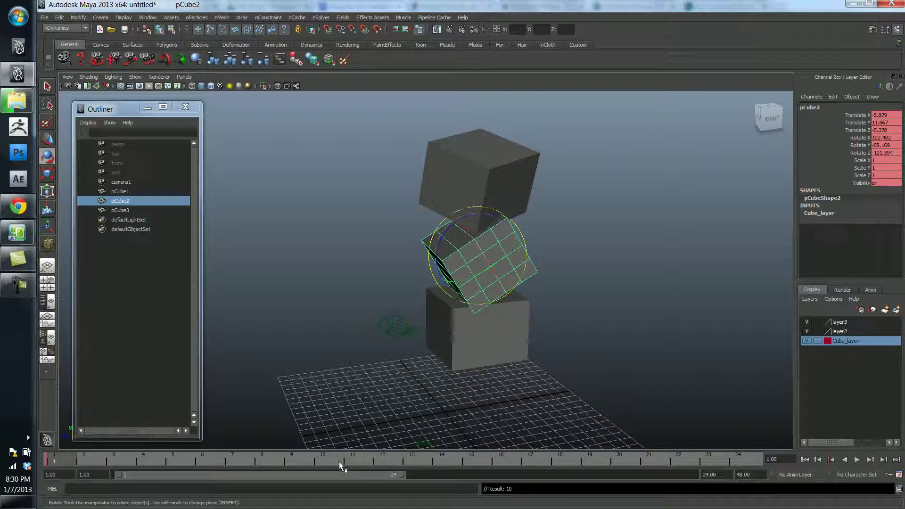
click(262, 396)
- At frame 24, rotate pCube2 to about -336, -44 and -57 degrees in X, Y and Z, and key it
click(468, 267)
click(744, 465)
drag(456, 255, 539, 268)
drag(479, 262, 535, 289)
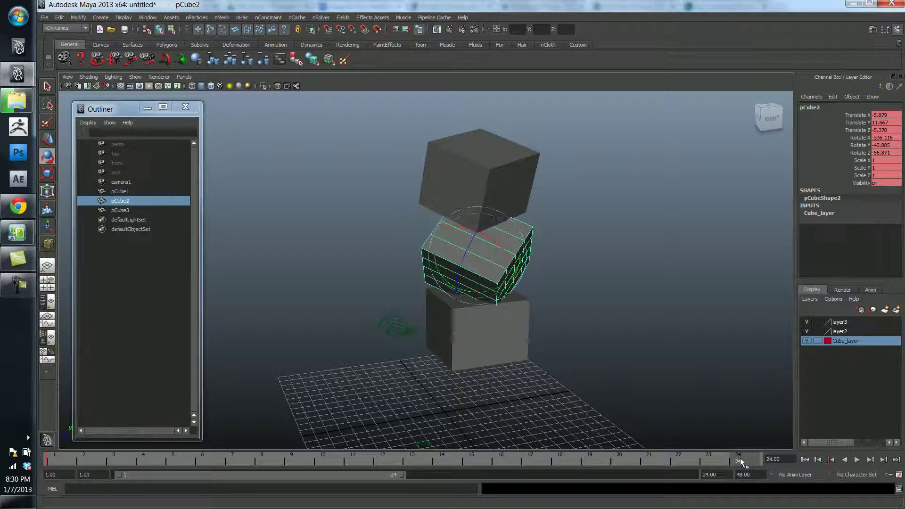
click(679, 322)
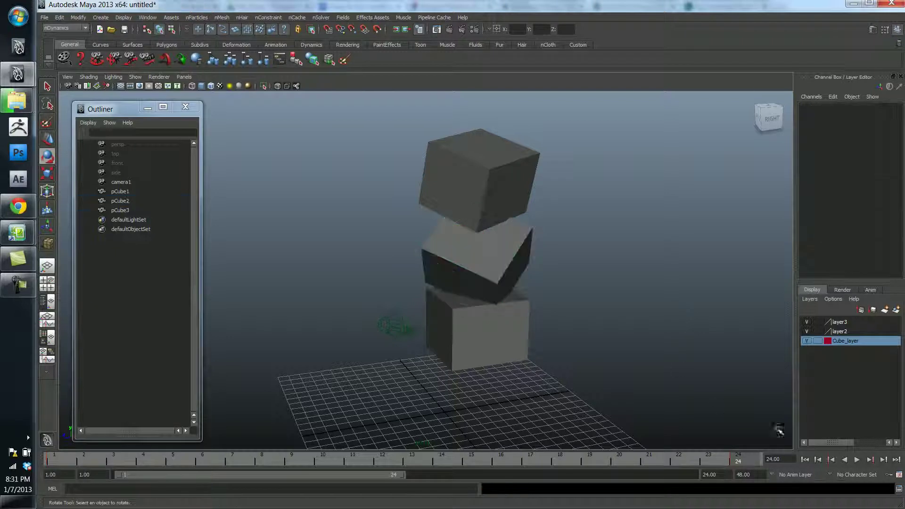
- Play the animation, stop it, and scrub between frames 1 and 24 to review the middle cube's rotation
click(855, 462)
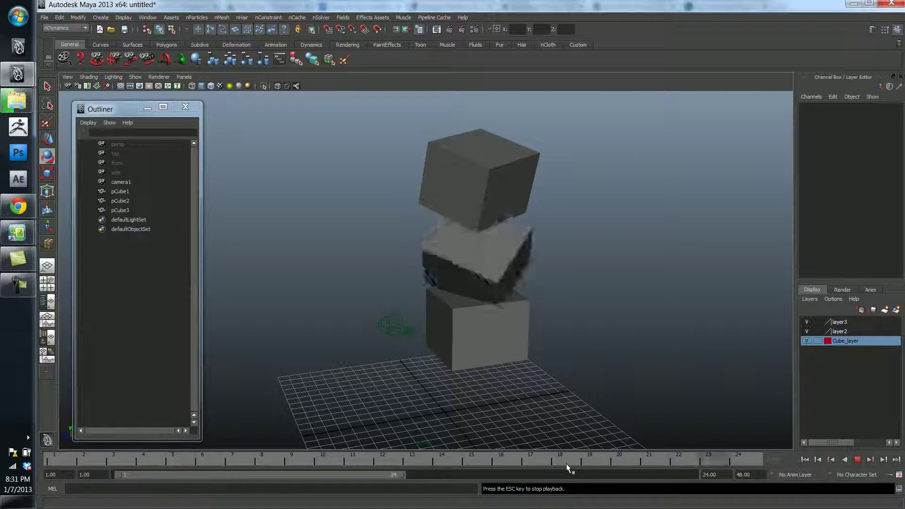
click(857, 460)
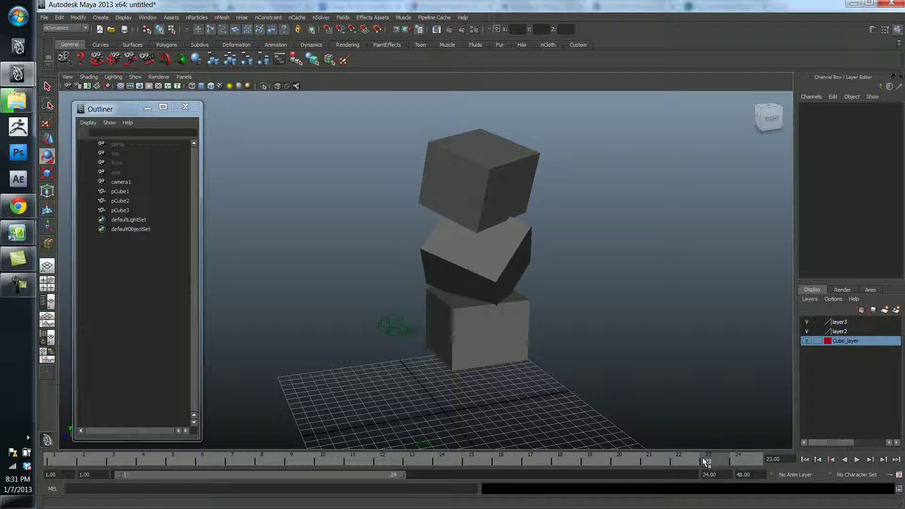
drag(705, 462, 49, 454)
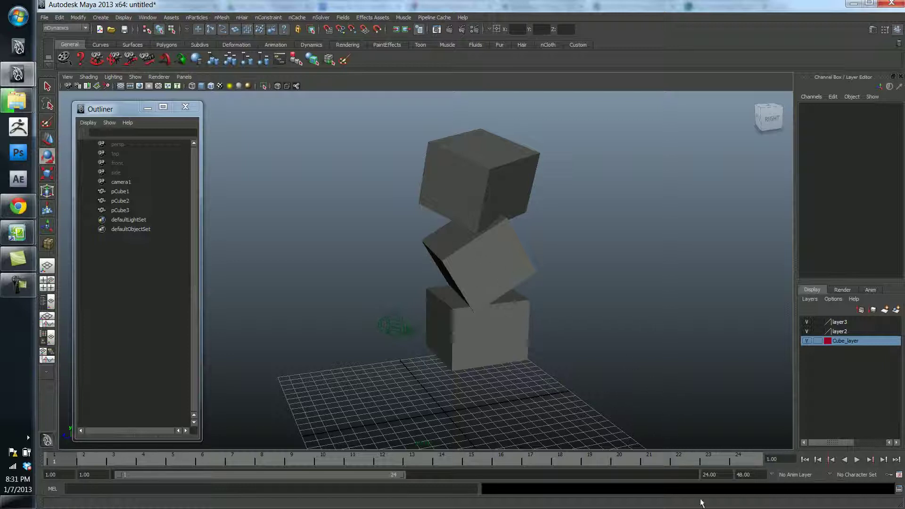
click(747, 458)
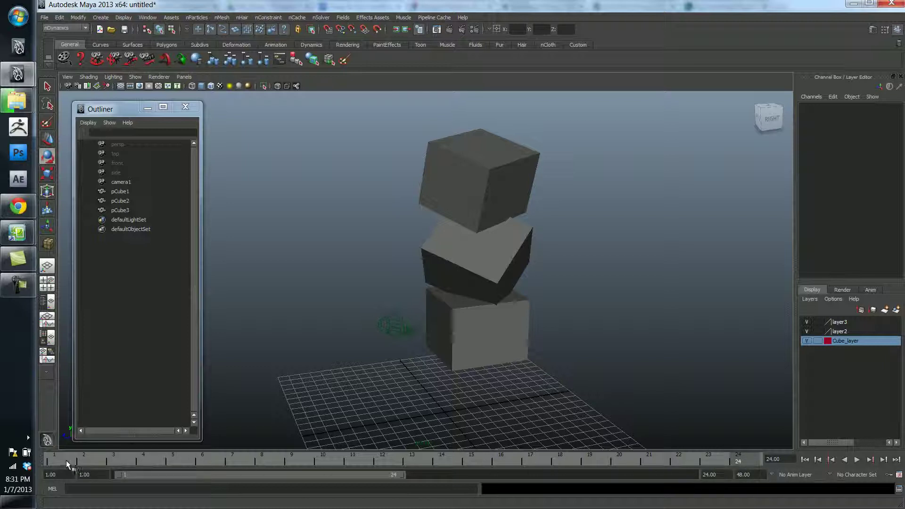
click(67, 460)
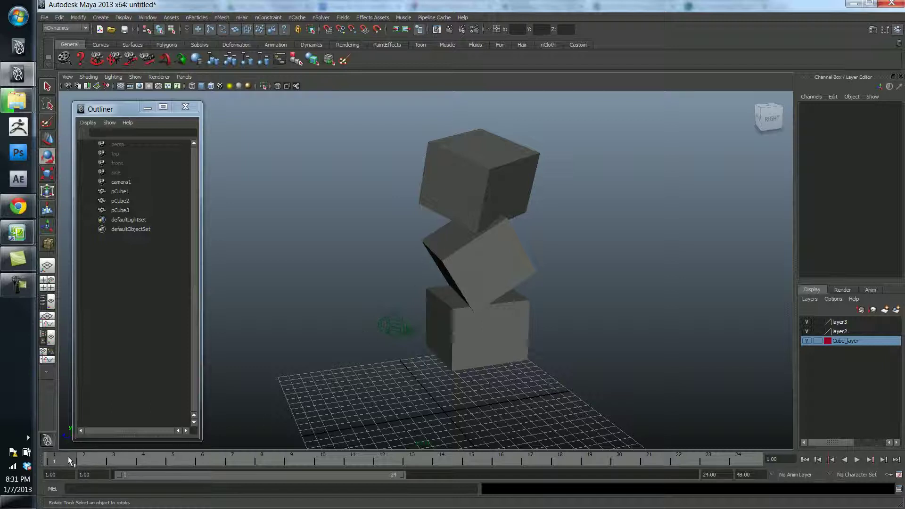
drag(70, 461, 740, 459)
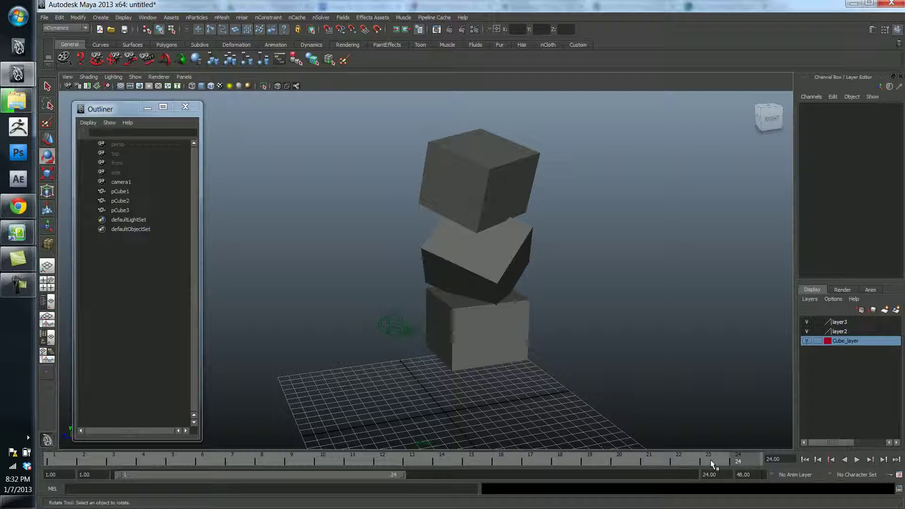
drag(709, 462, 52, 460)
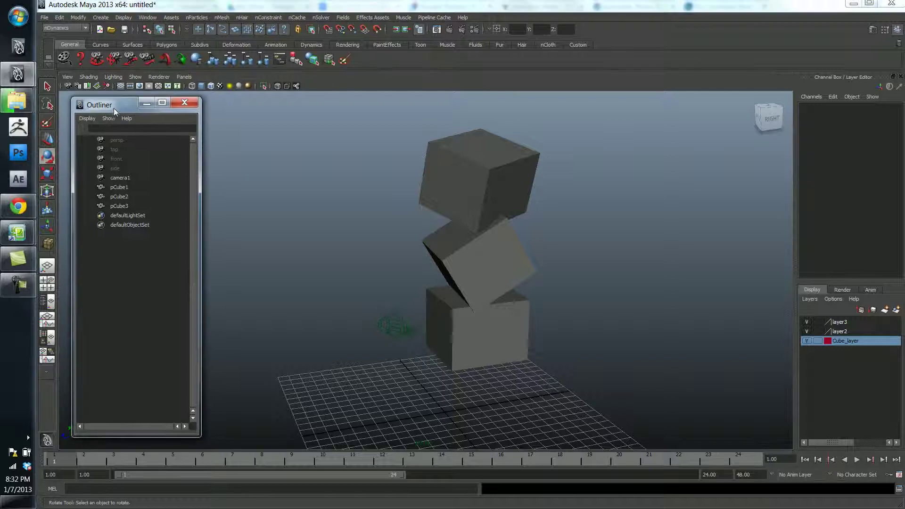
- Shift the Outliner slightly aside and scrub from frame 1 to frame 18 to inspect the in-between frames
drag(115, 113, 107, 108)
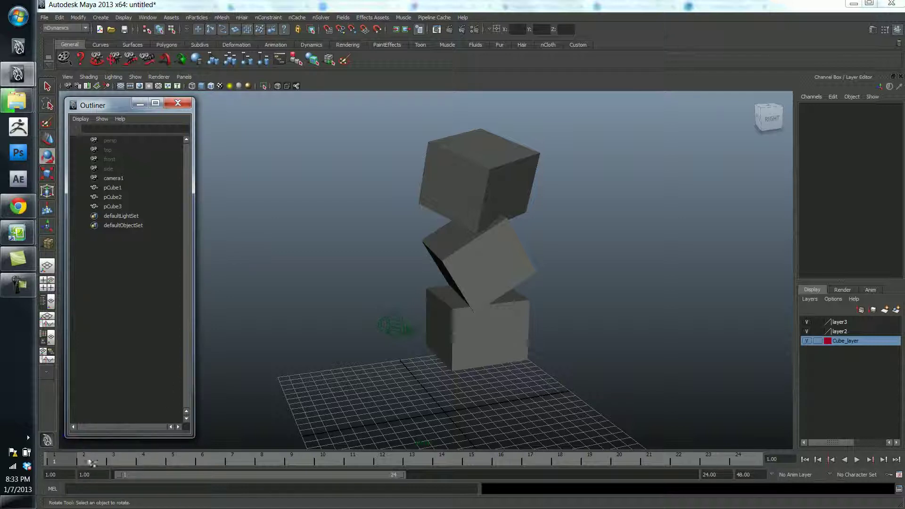
drag(60, 459, 91, 457)
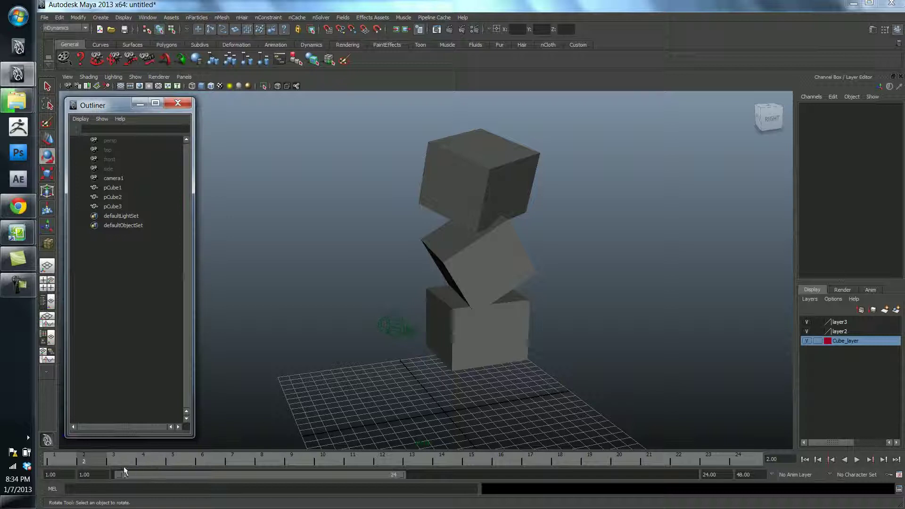
drag(116, 461, 559, 458)
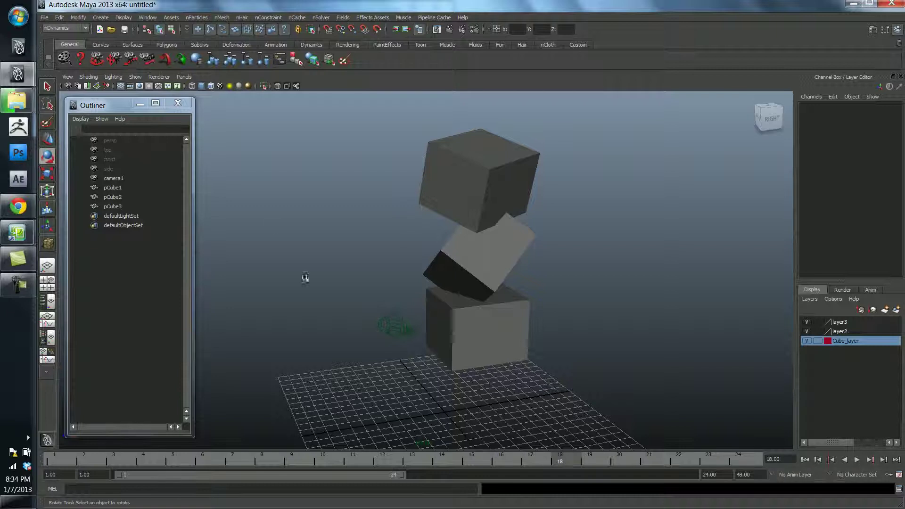
- Start saving the scene as a new file on the Desktop with the name cube_test
click(45, 18)
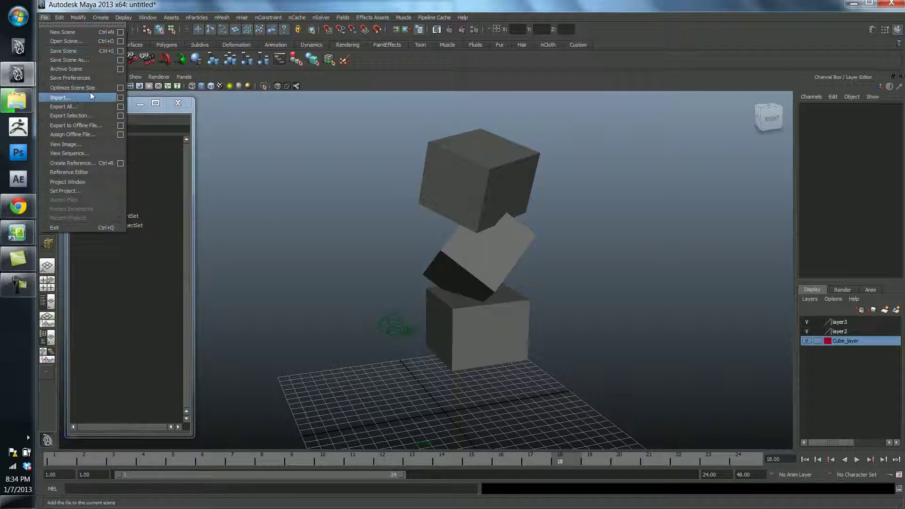
click(84, 61)
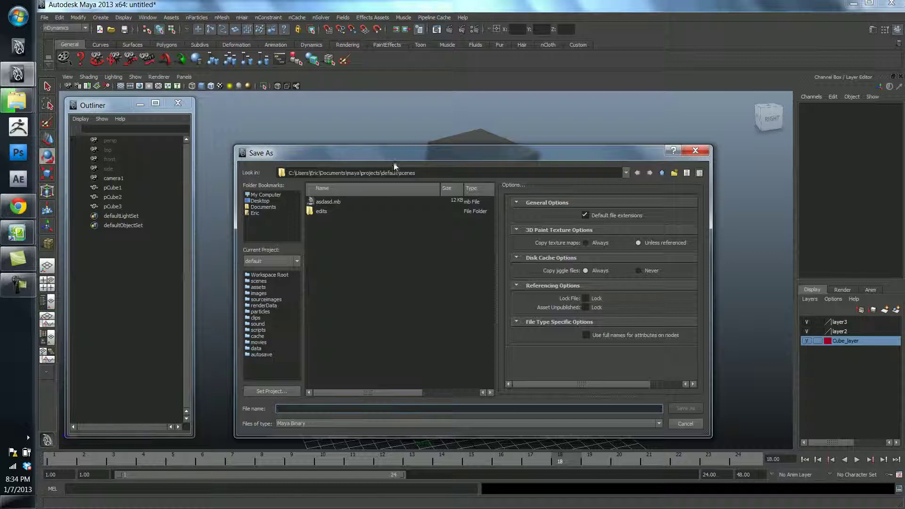
drag(396, 166, 705, 268)
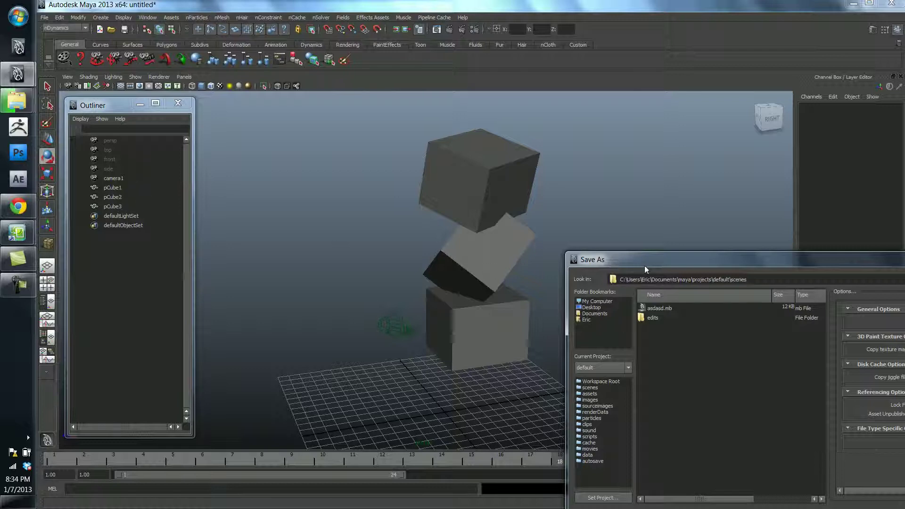
drag(645, 264, 444, 153)
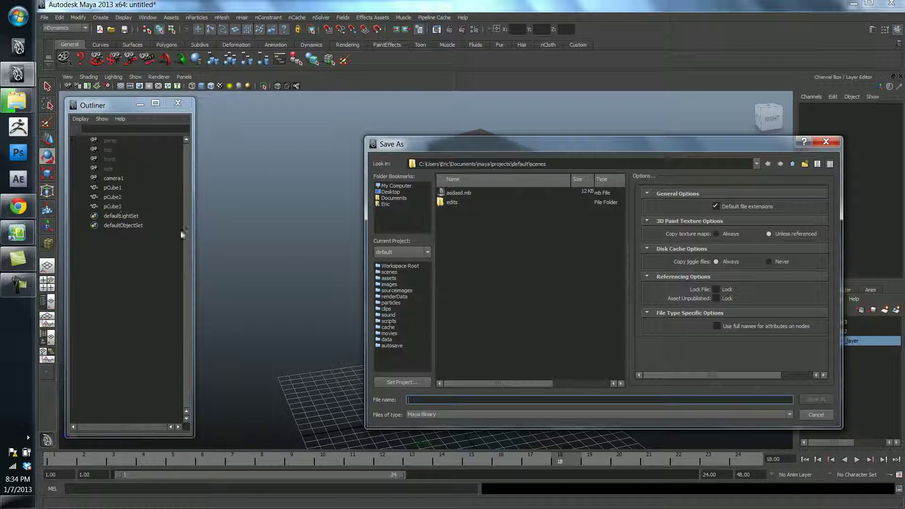
drag(414, 147, 540, 301)
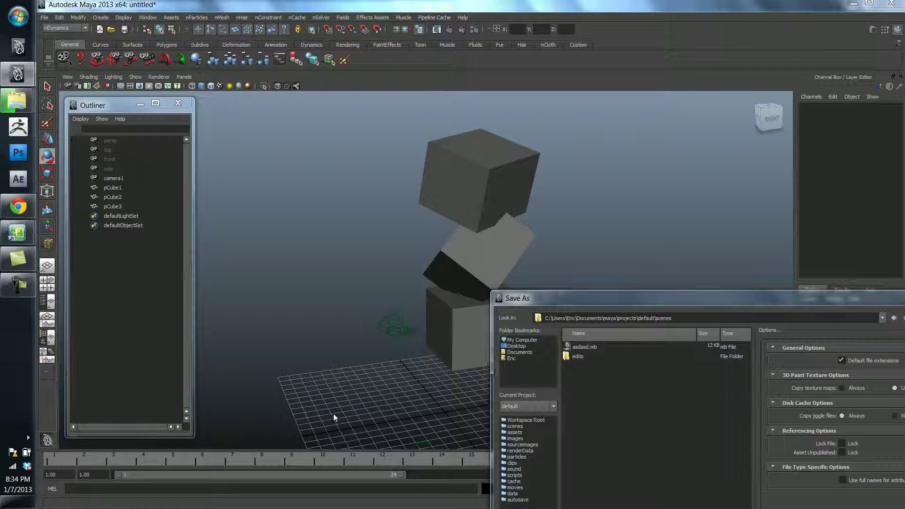
drag(540, 299, 290, 117)
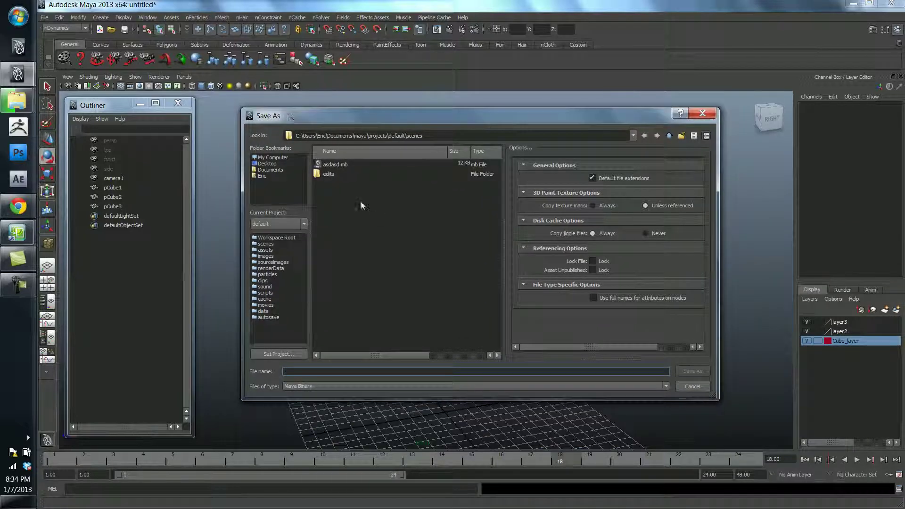
click(267, 165)
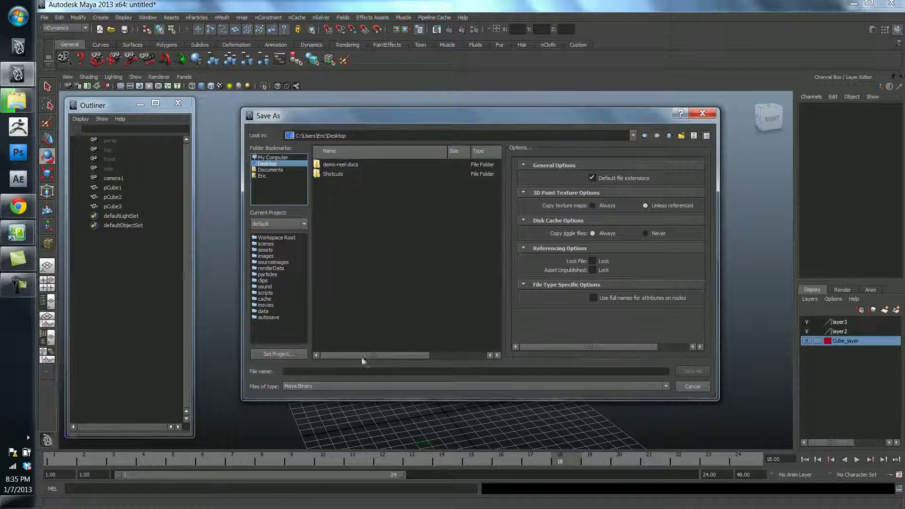
click(361, 372)
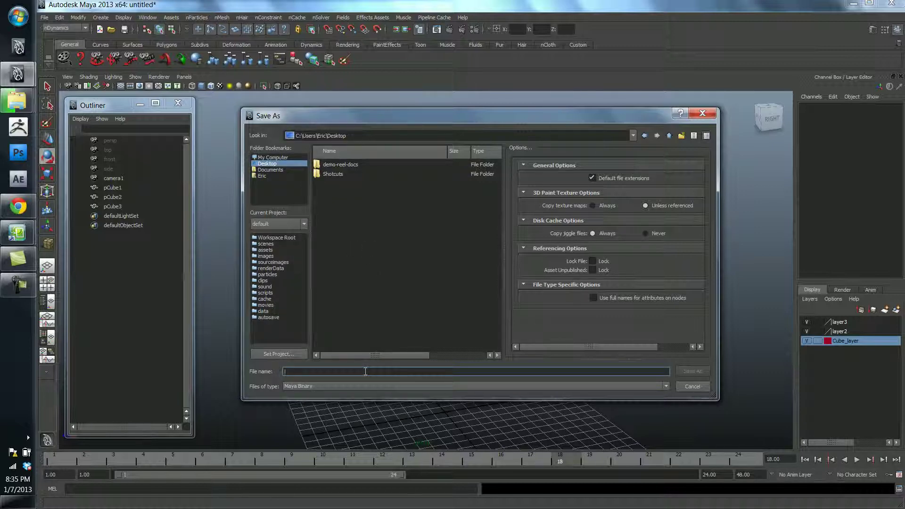
text(cube_la)
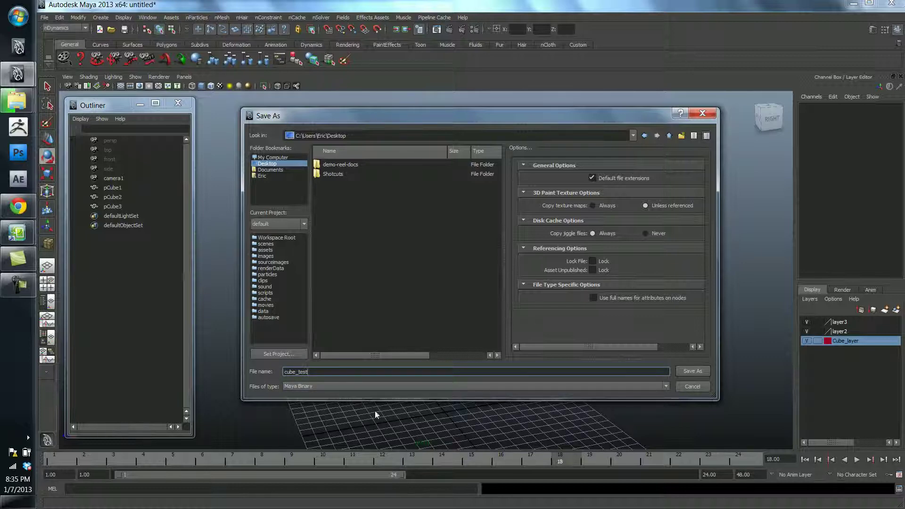
- Set the file type of cube_test to Maya ASCII and save the scene
click(315, 386)
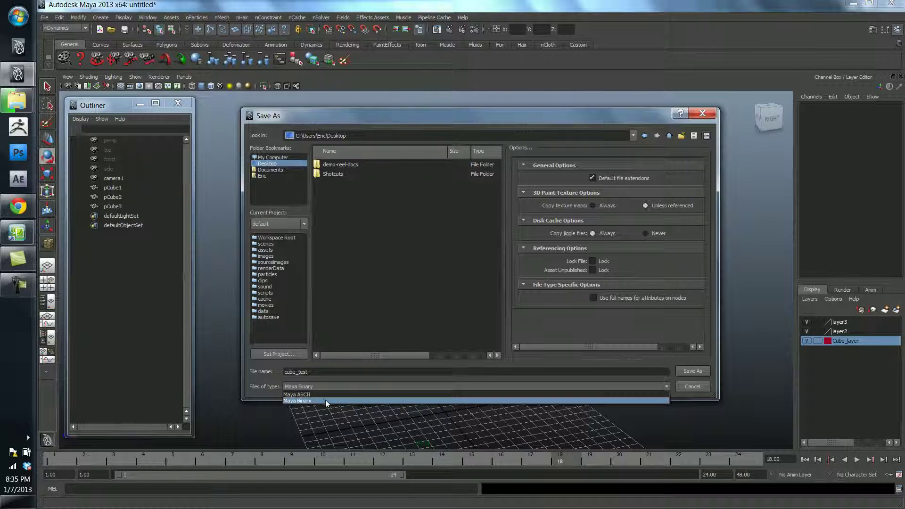
click(303, 395)
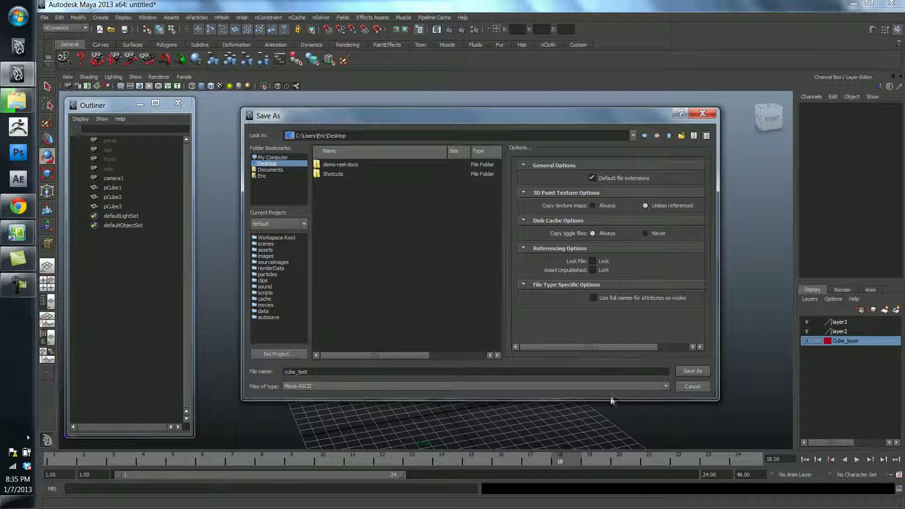
click(692, 372)
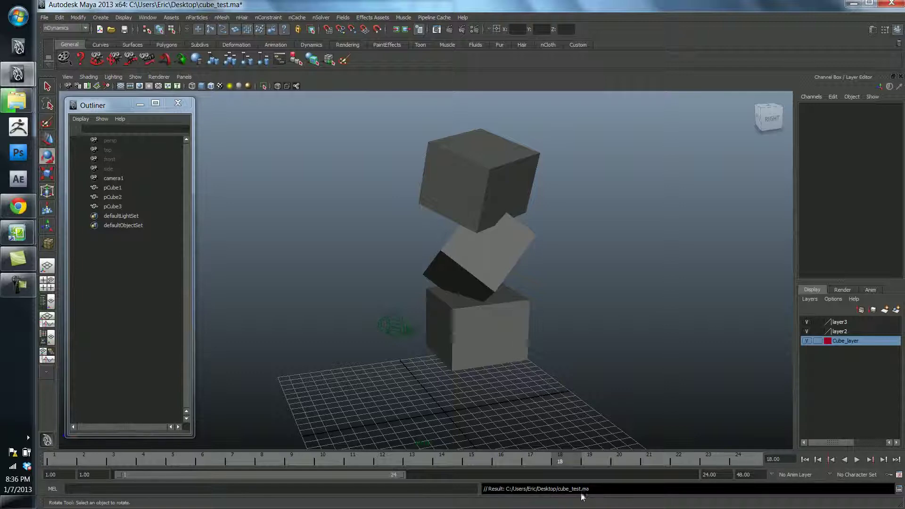
- Switch to Windows Explorer and open cube_test.ma from the Desktop in Notepad++, declining the update download
middle_click(17, 108)
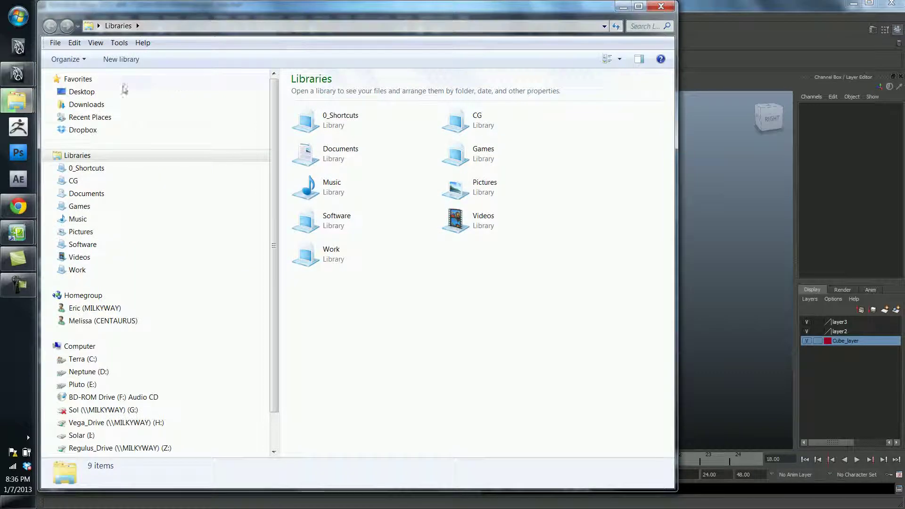
click(89, 94)
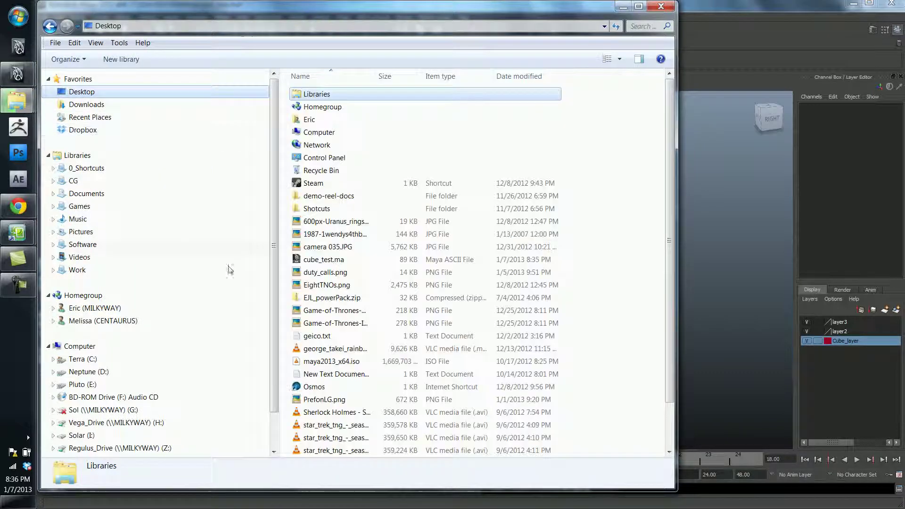
click(313, 263)
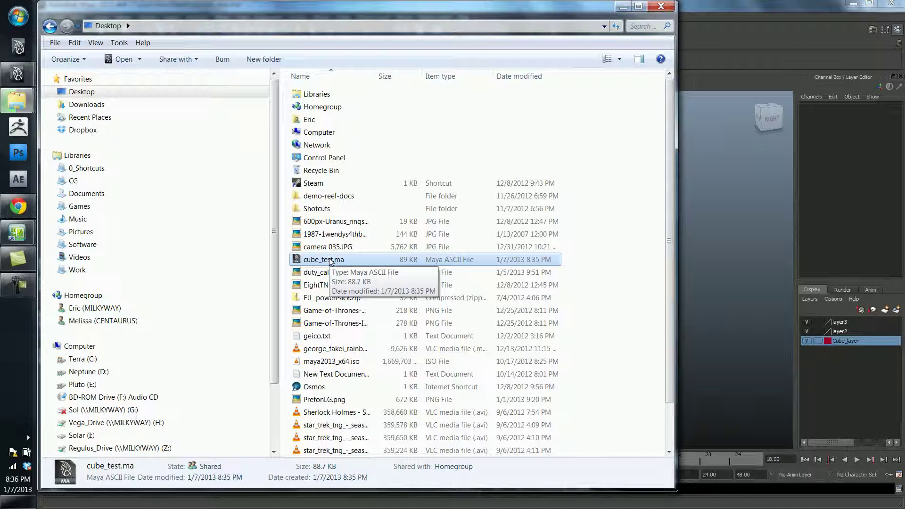
right_click(319, 260)
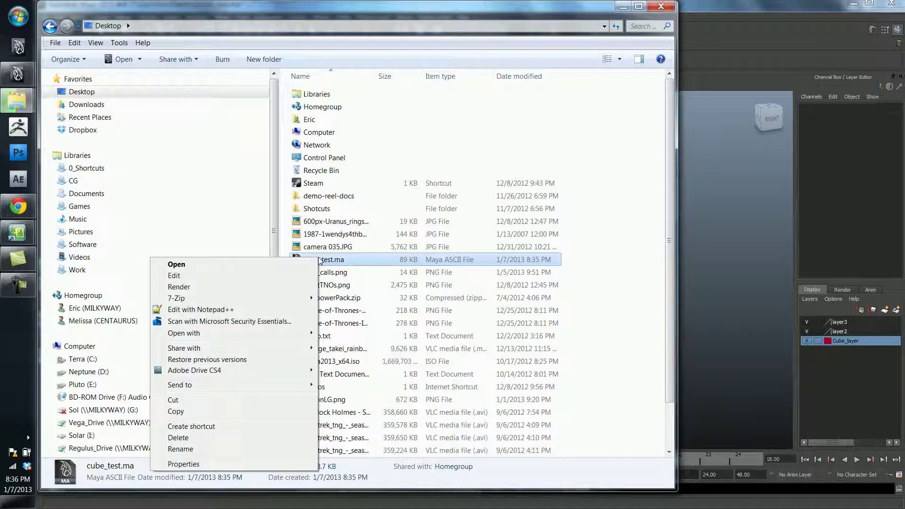
click(287, 312)
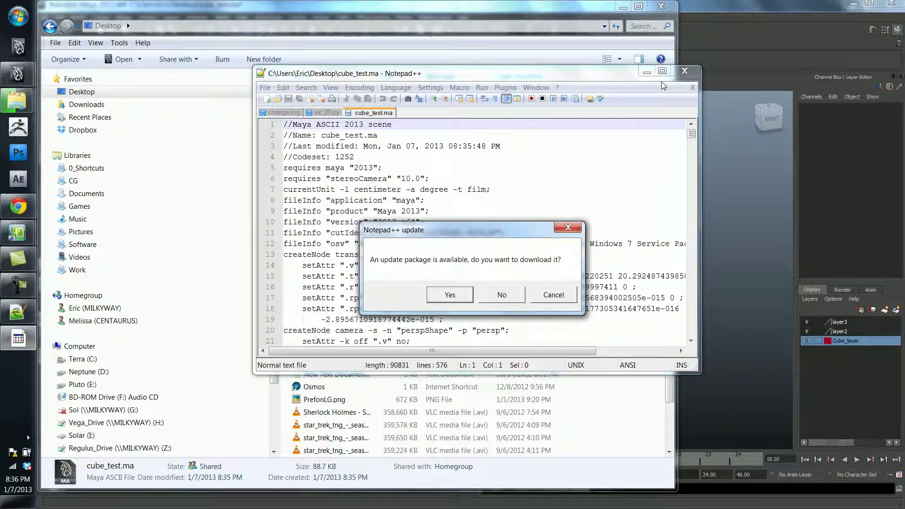
click(501, 296)
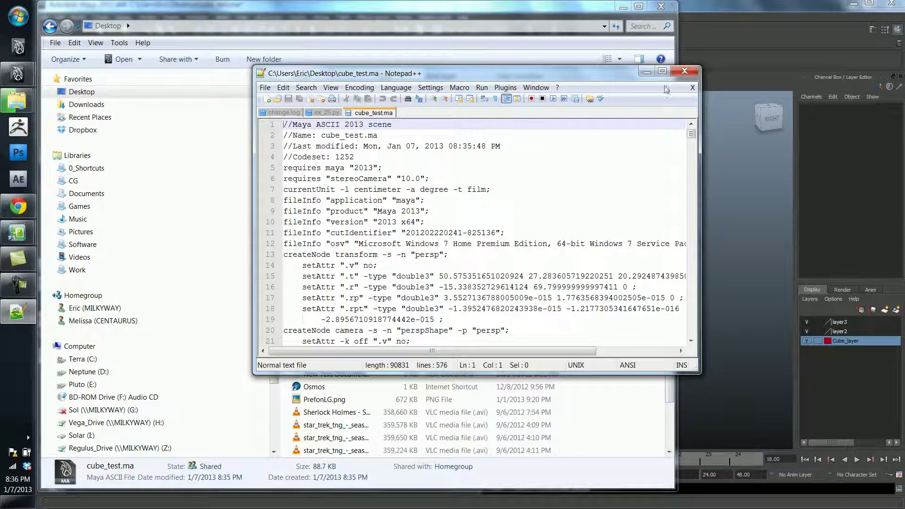
- Enlarge the text editor and examine the scene's node definitions down to pCube1, highlighting camera1's .t attribute and its translate values
click(662, 70)
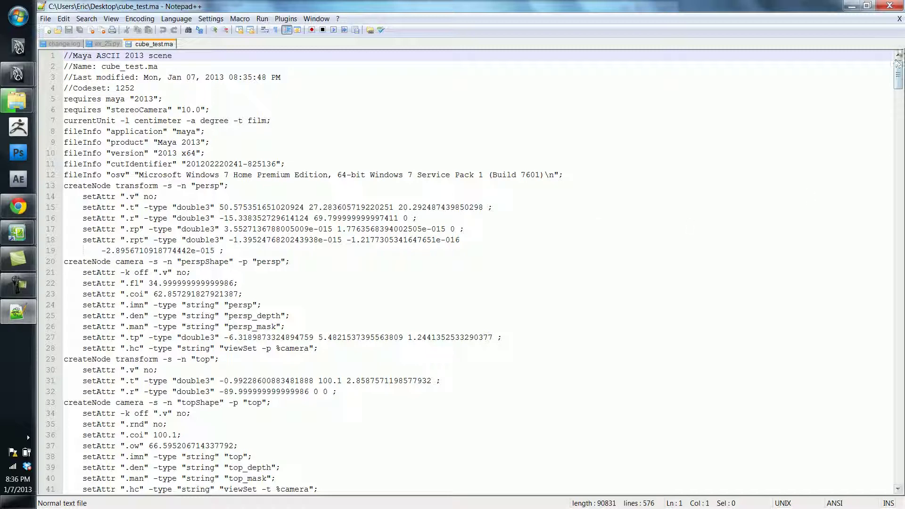
drag(898, 78, 901, 104)
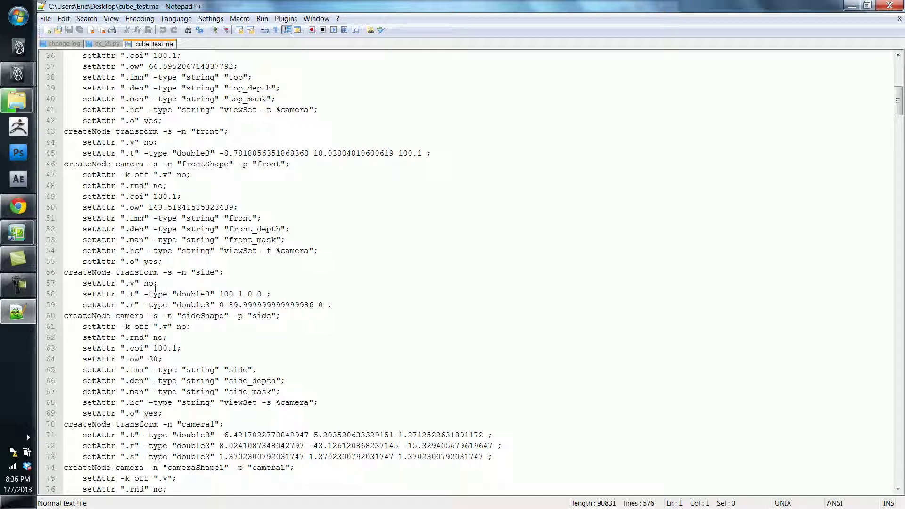
scroll(156, 378, down, 3)
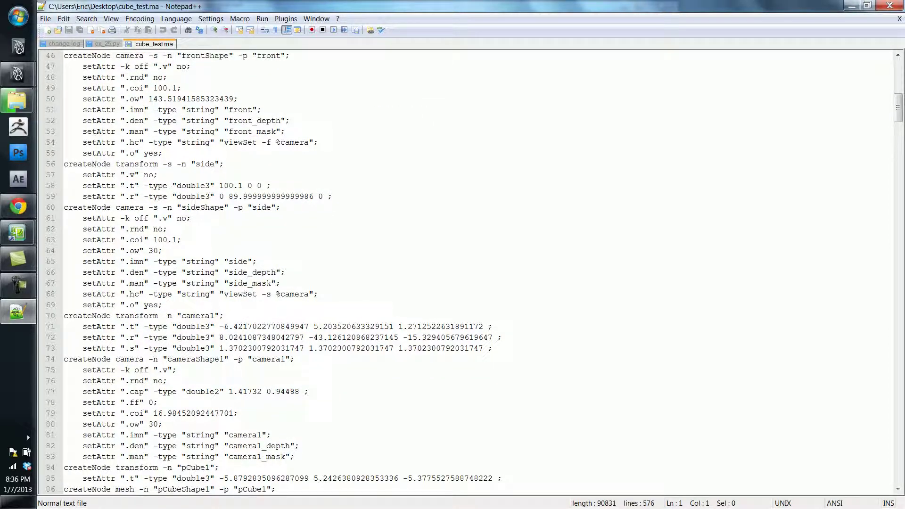
click(220, 326)
drag(221, 326, 310, 326)
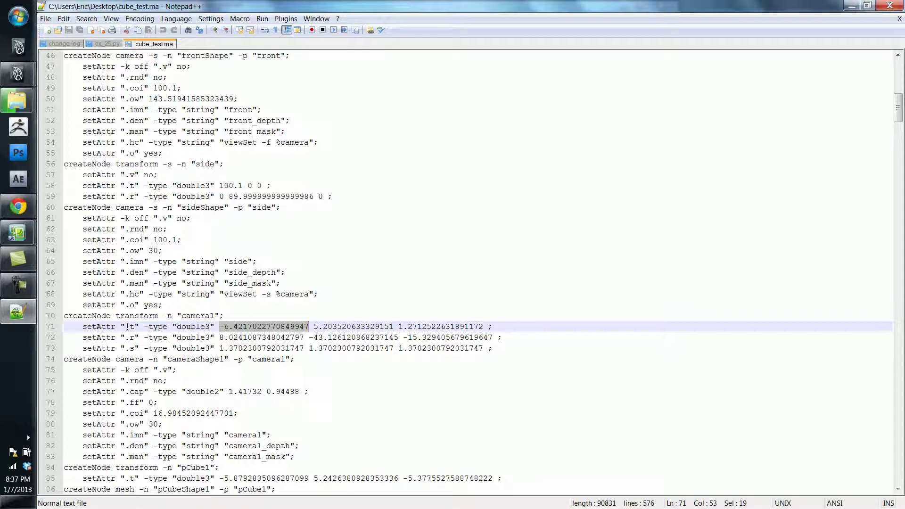
drag(125, 326, 135, 326)
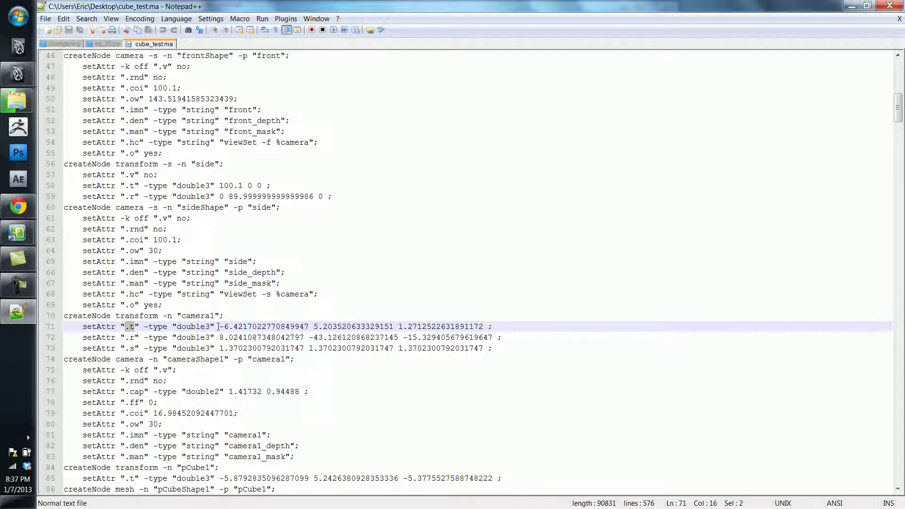
drag(218, 327, 493, 327)
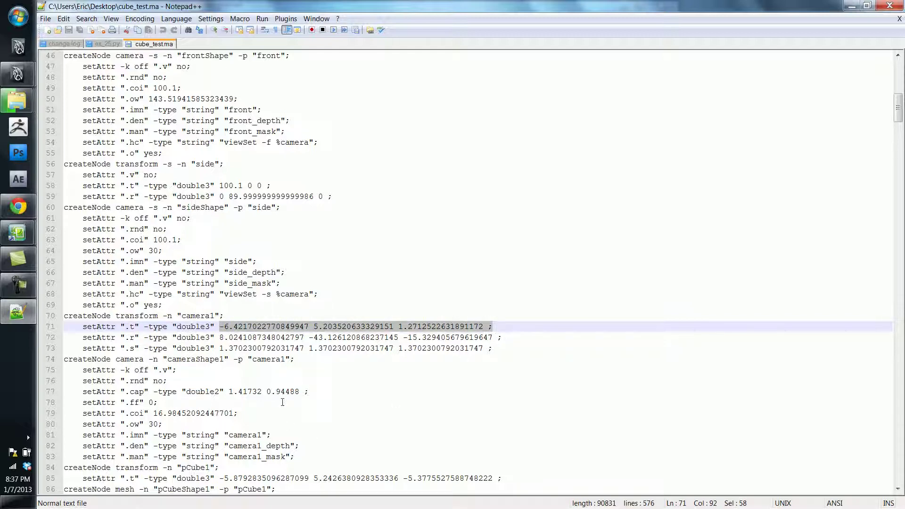
scroll(217, 382, down, 2)
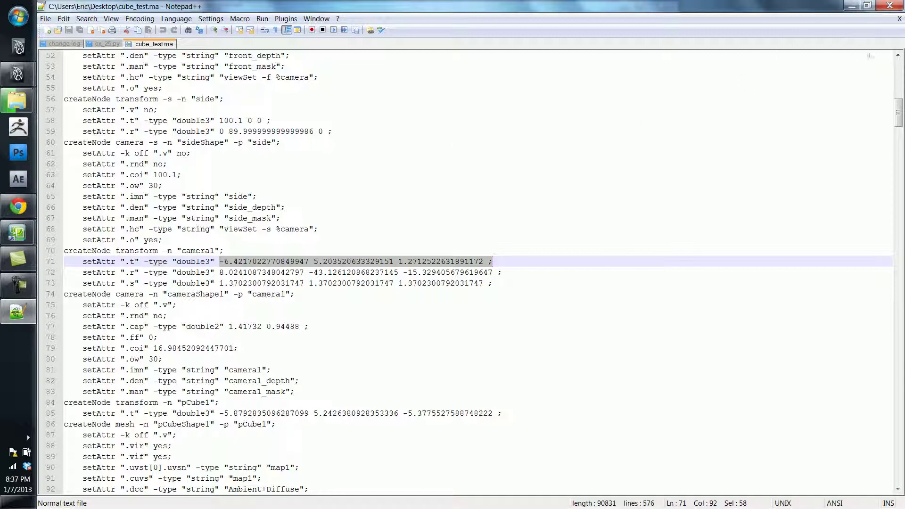
- Close Notepad++, switch back to Maya, and save the scene on the Desktop as cube.v01.ma
click(888, 6)
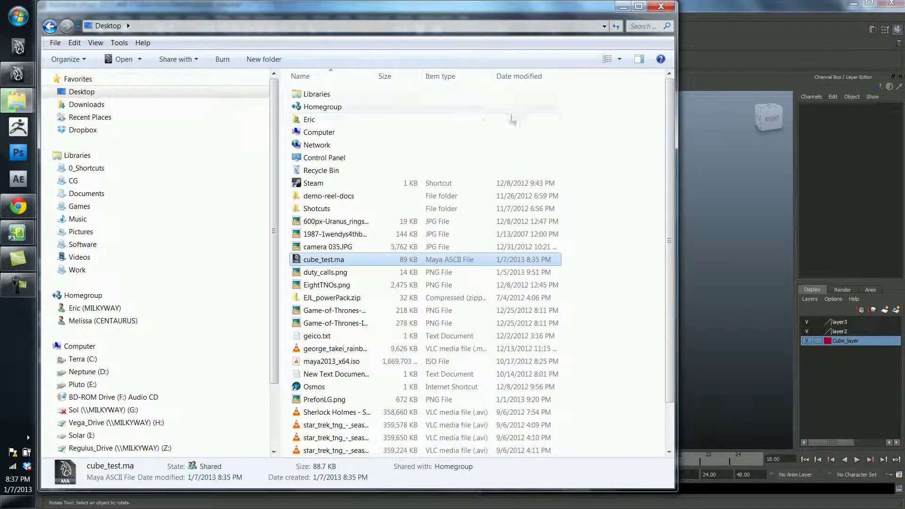
click(623, 8)
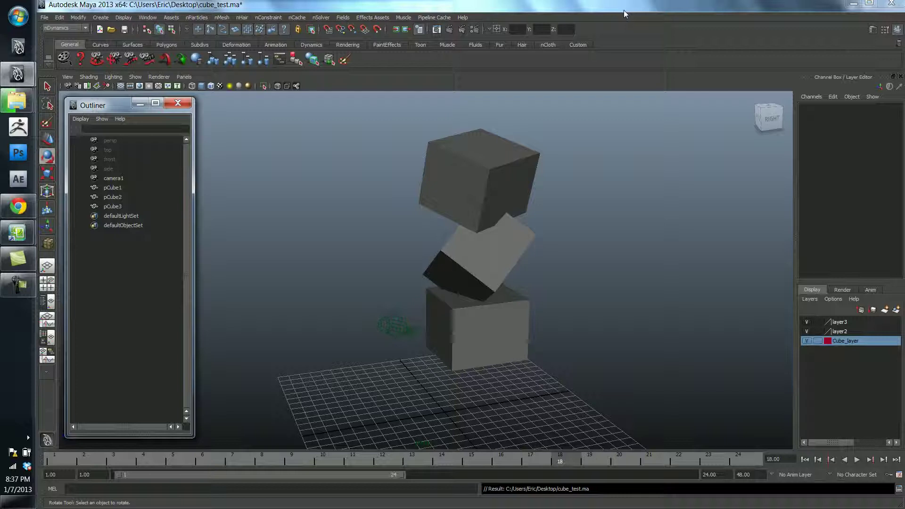
click(44, 17)
click(68, 60)
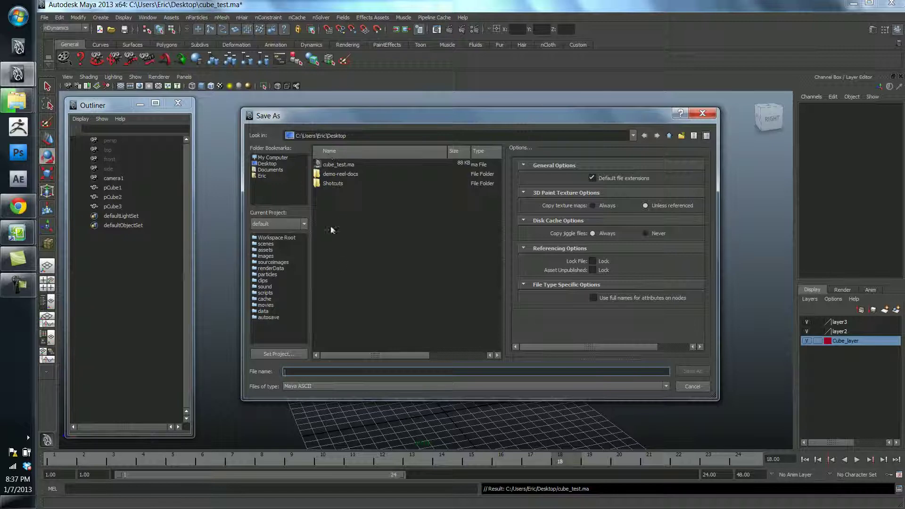
click(327, 373)
text(cube_)
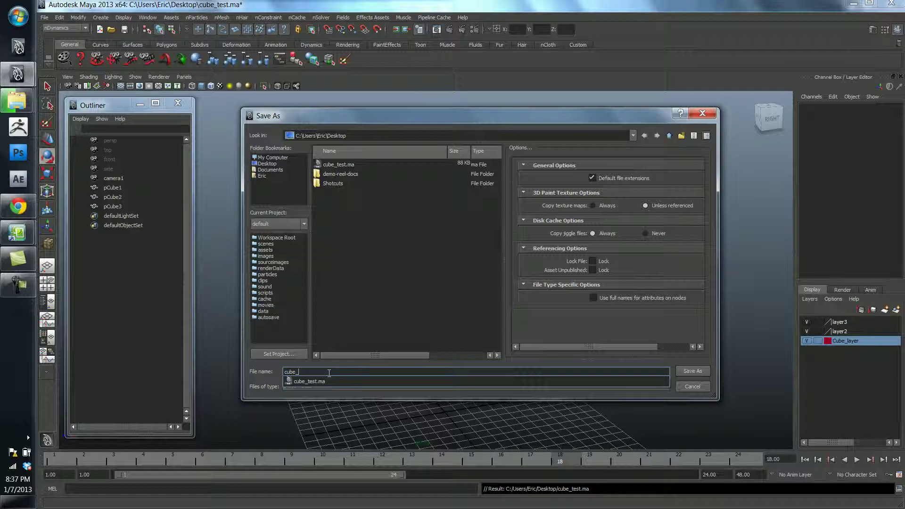
key(BackSpace)
text(.v0)
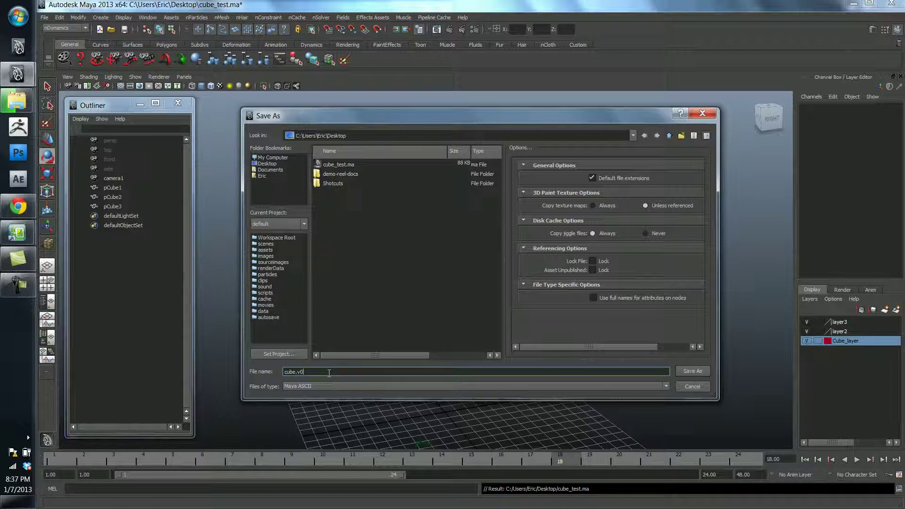
text(1.ma)
key(Return)
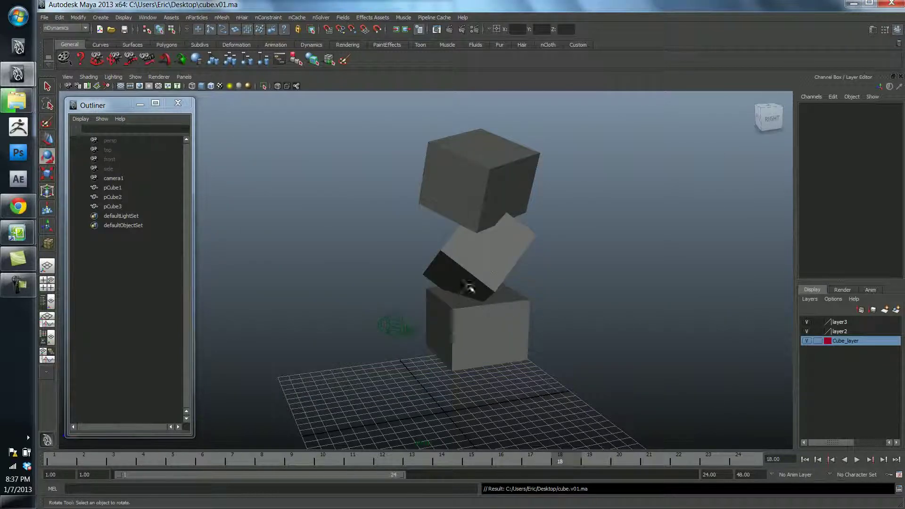
- Move the middle cube, pCube2, out of the stack to about X -2.6, Y 20.1, Z -21.0
click(486, 267)
key(w)
middle_drag(486, 267, 267, 152)
click(44, 18)
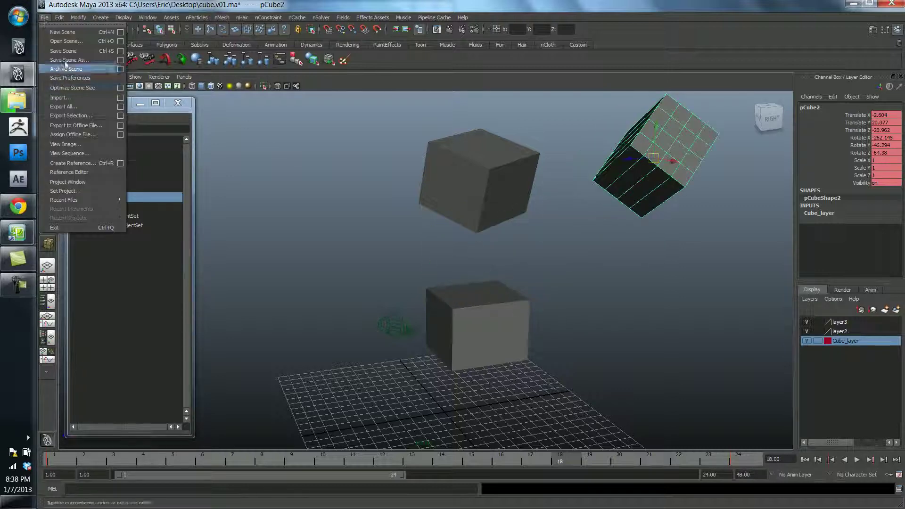
click(68, 60)
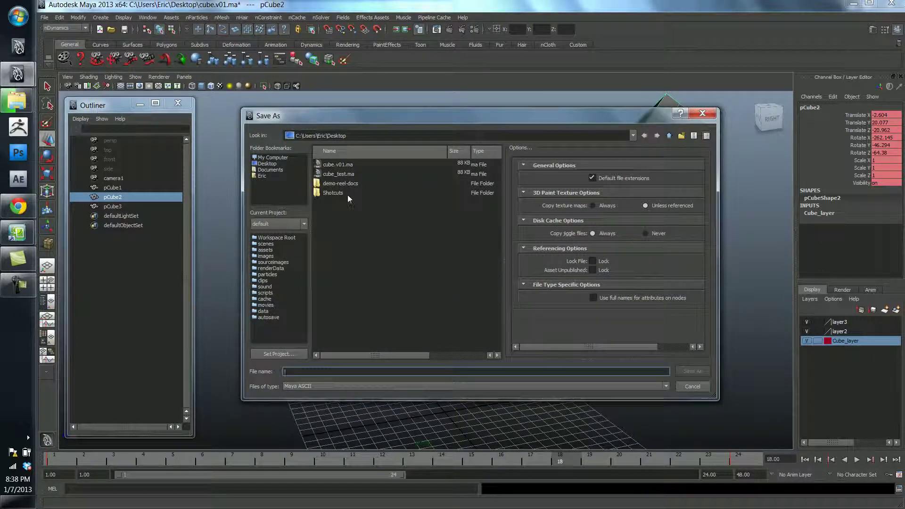
click(335, 165)
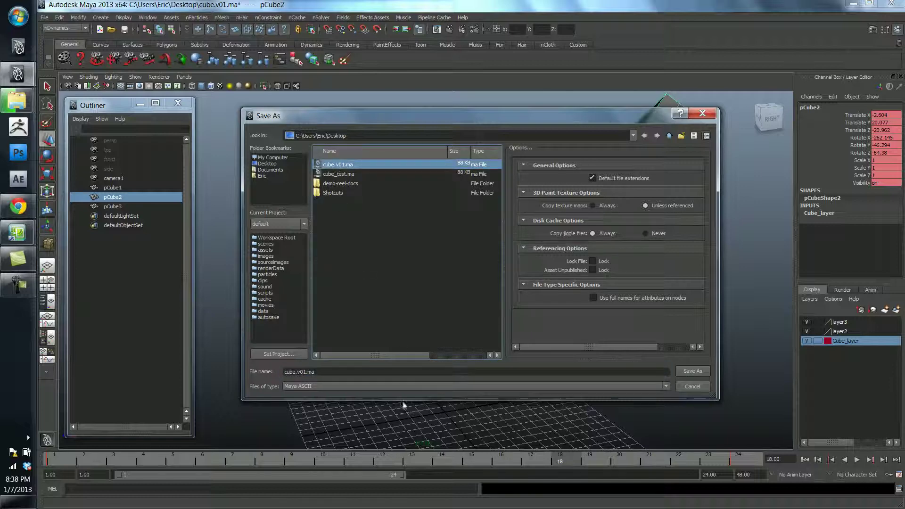
click(305, 371)
click(304, 371)
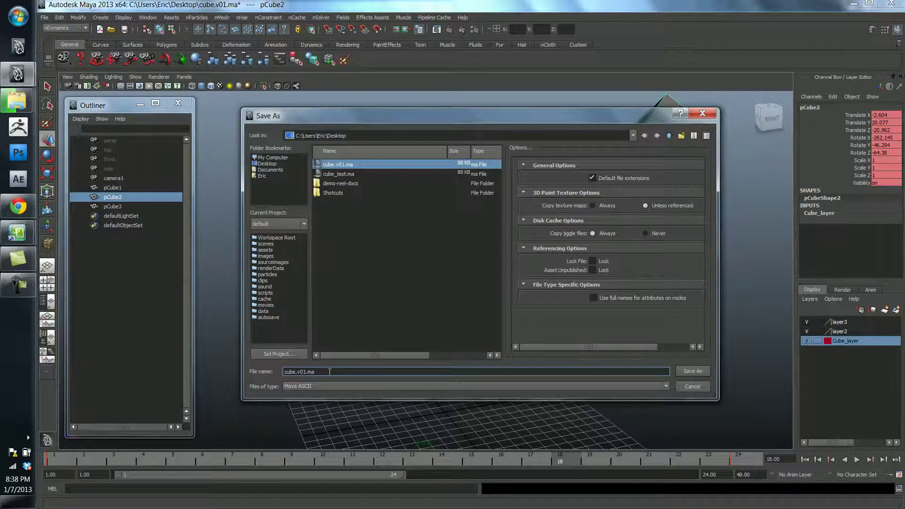
key(Delete)
text(2)
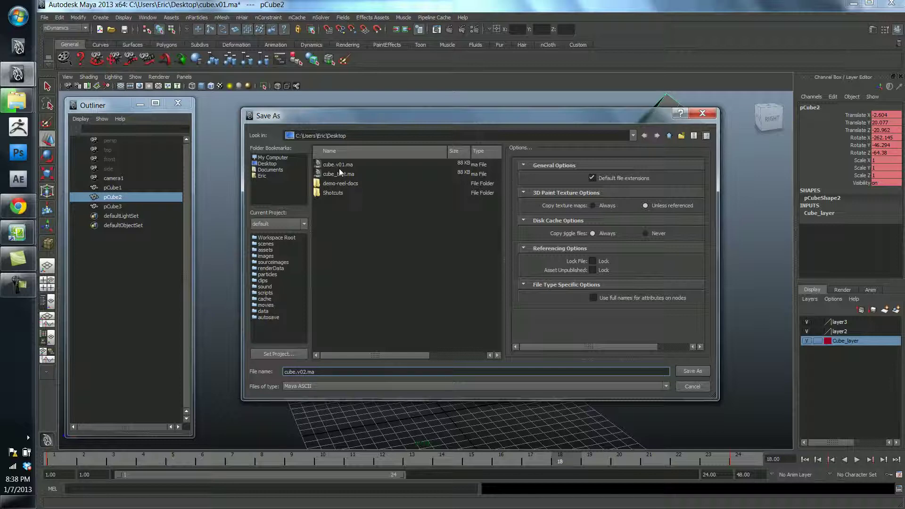
drag(357, 118, 331, 363)
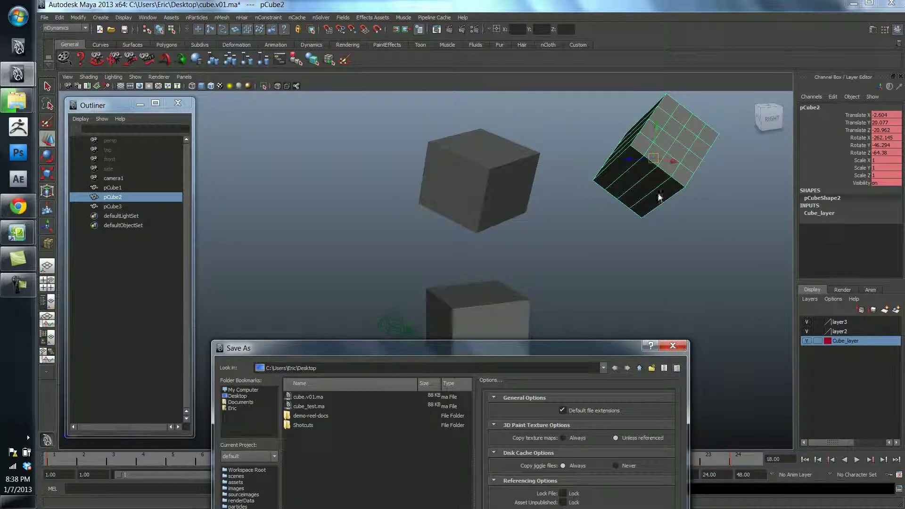
drag(555, 356, 522, 192)
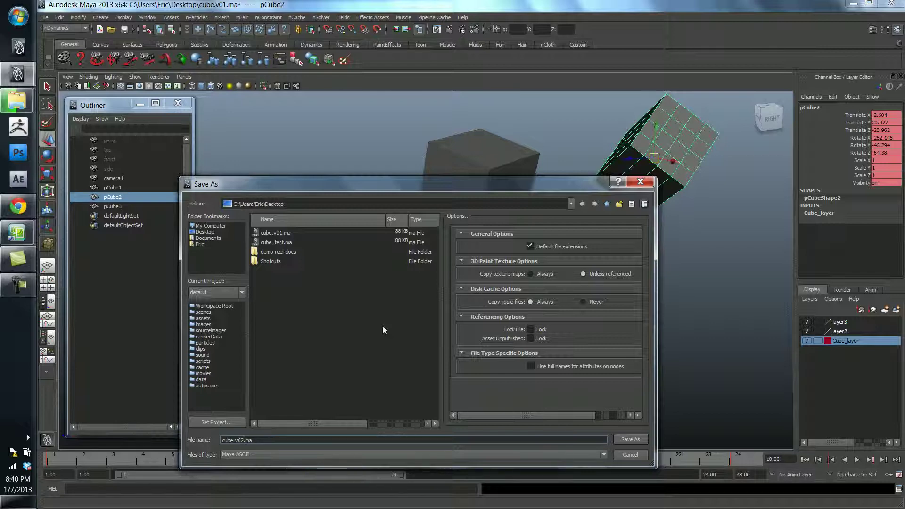
click(630, 455)
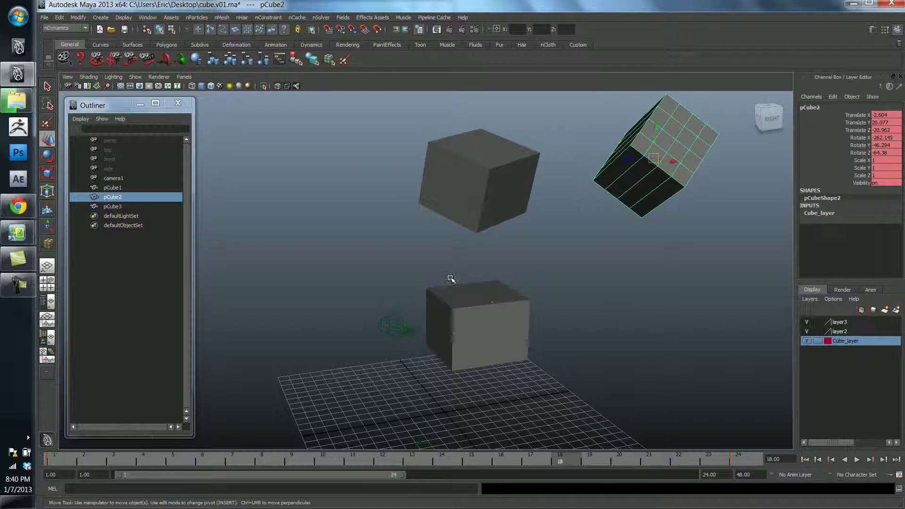